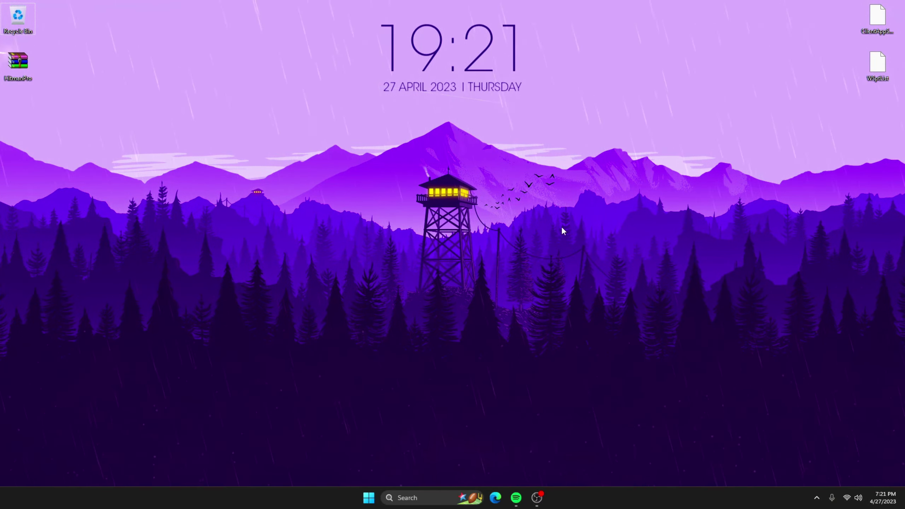
Step: Open Task Manager and look through the background processes for suspicious entries
right_click(589, 494)
click(611, 462)
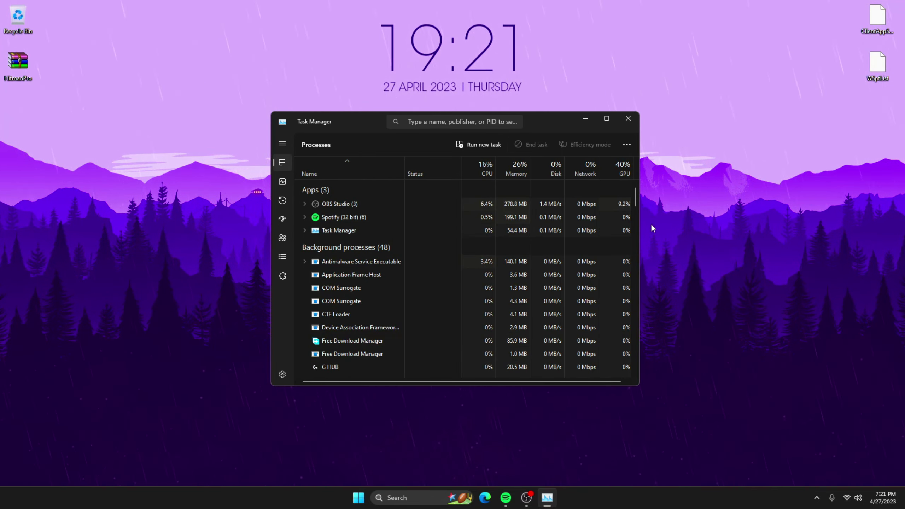
mouse_move(634, 197)
mouse_down()
mouse_move(634, 207)
mouse_move(639, 191)
mouse_move(639, 202)
mouse_up()
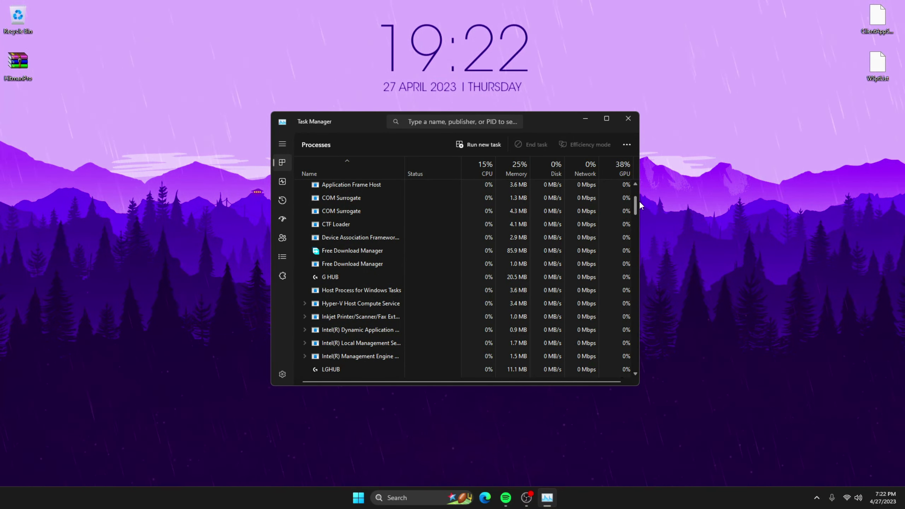
drag(638, 201, 639, 205)
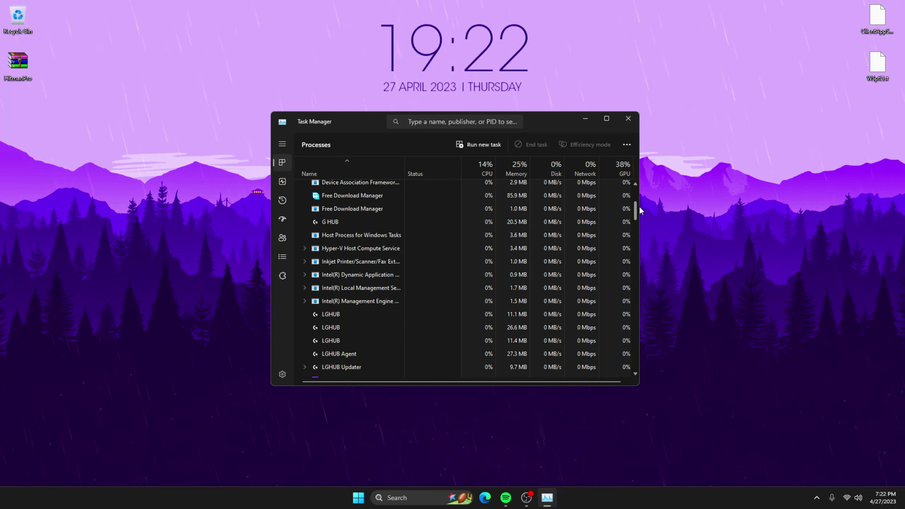
drag(639, 206, 639, 211)
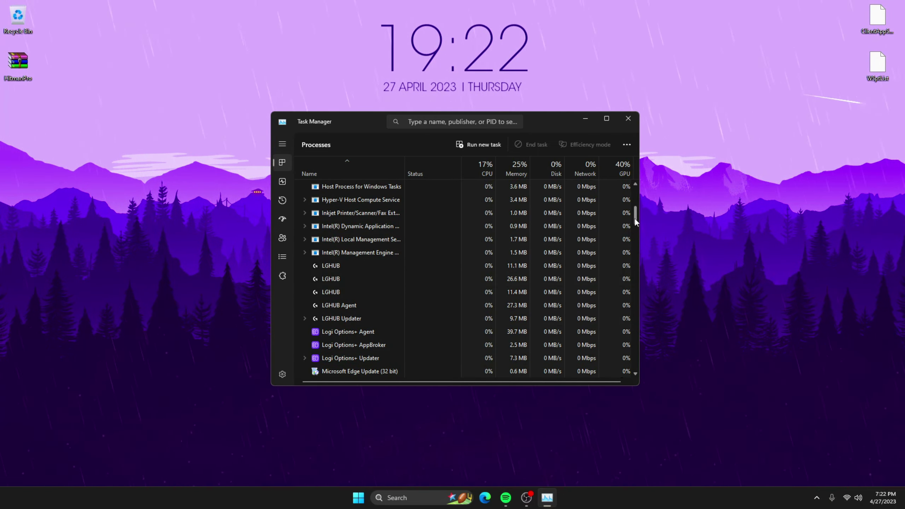
drag(634, 216, 670, 218)
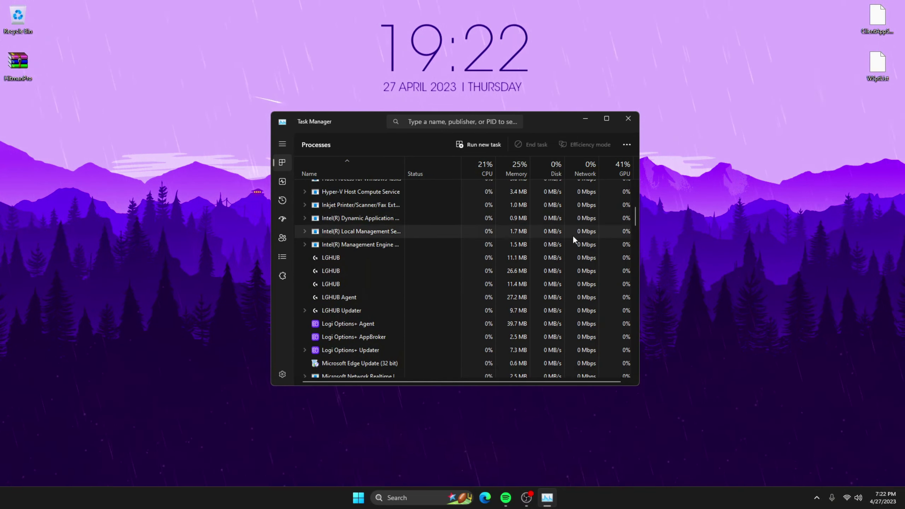
Step: View the actions available for the first LGHUB process without ending it, and close Task Manager
right_click(332, 255)
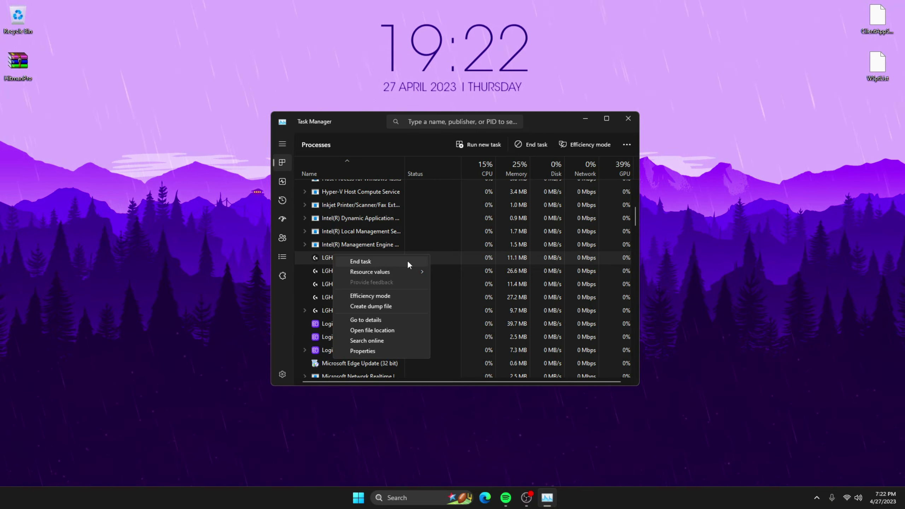
click(441, 259)
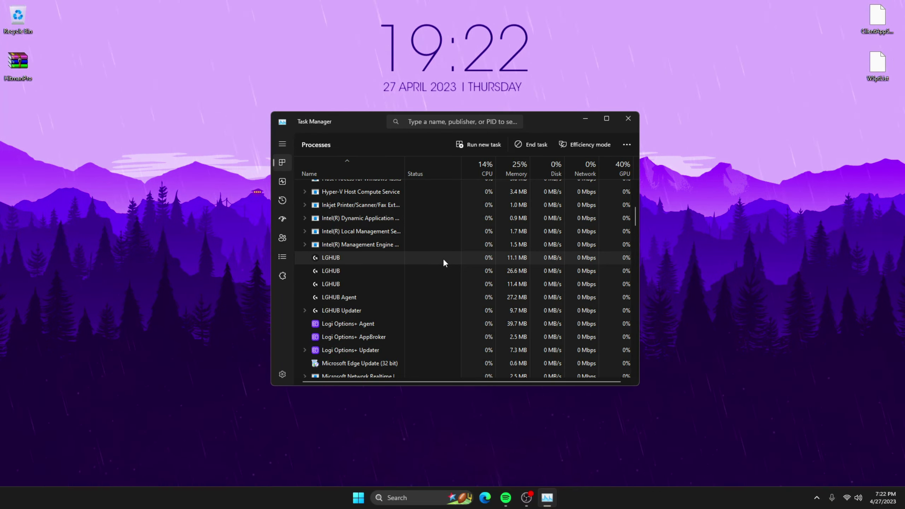
click(634, 121)
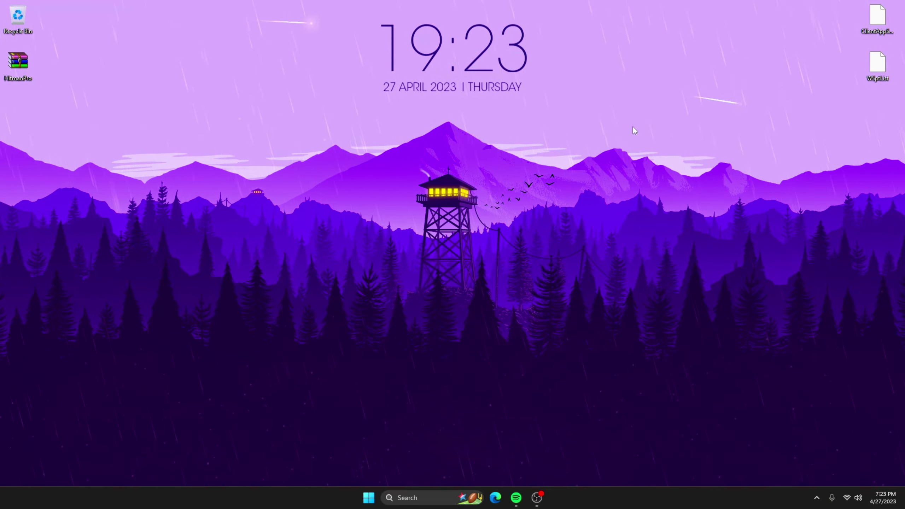
Step: Launch the Microsoft Windows Malicious Software Removal Tool by running mrt, and move its window toward the middle of the desktop
key(super)
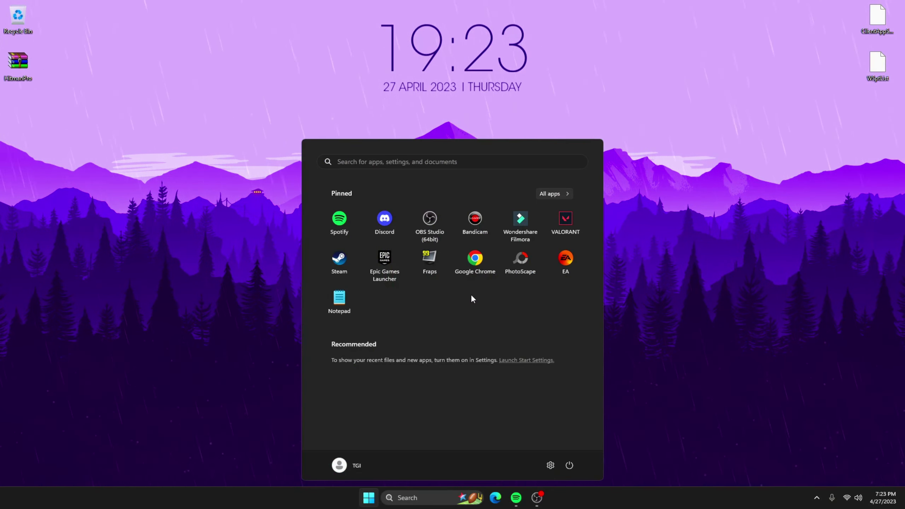
text(run)
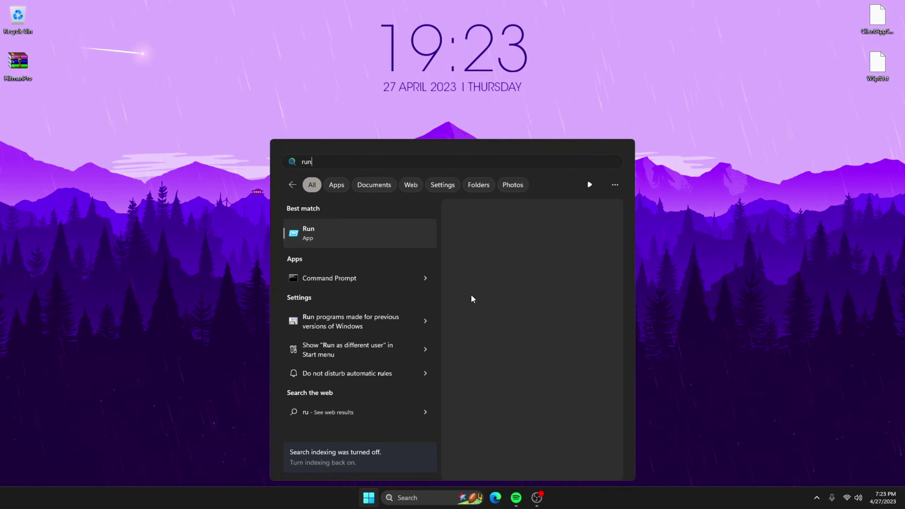
click(356, 235)
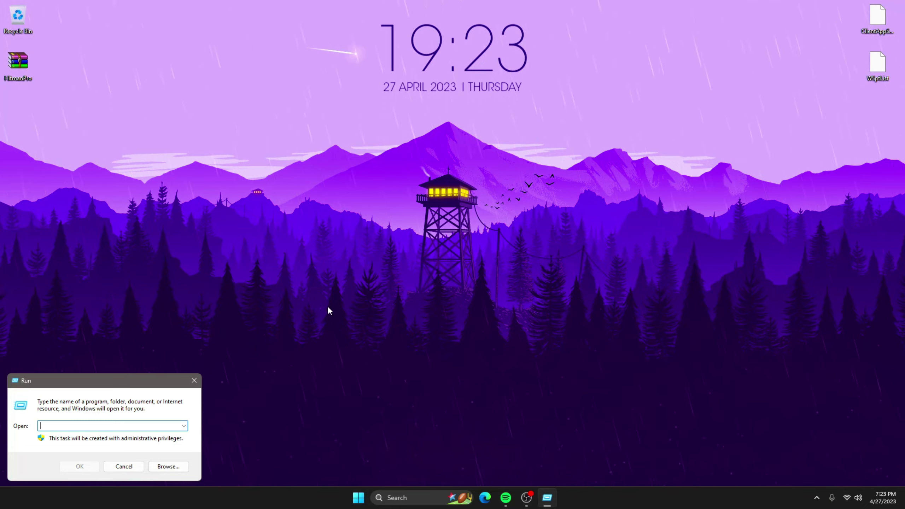
text(mrt)
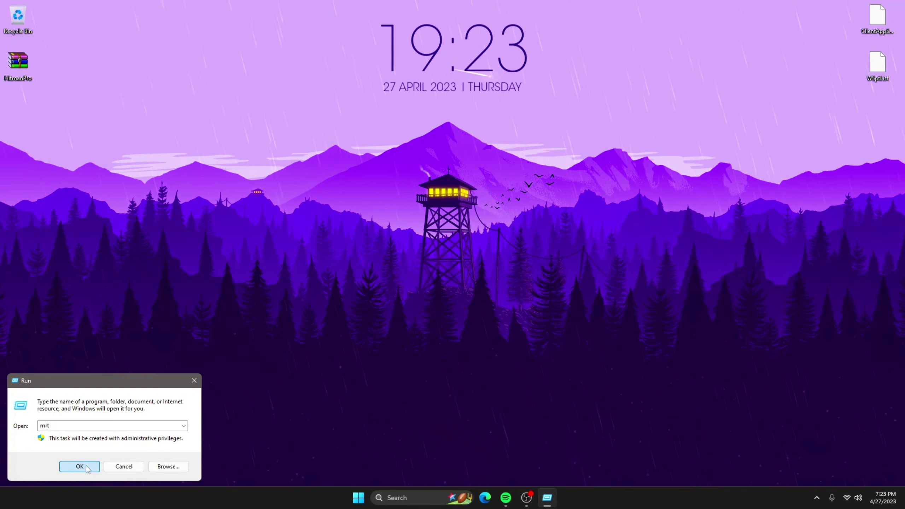
click(310, 360)
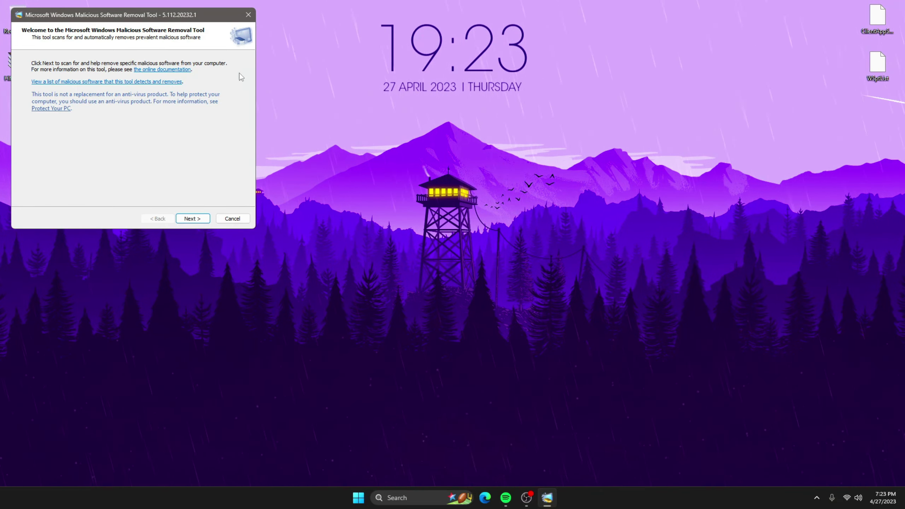
drag(195, 20, 517, 124)
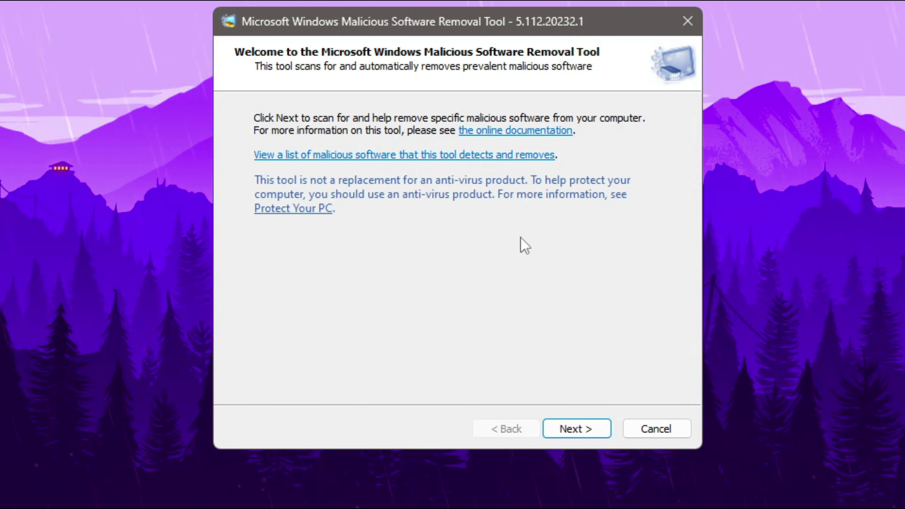
Step: Run a quick scan with the Malicious Software Removal Tool and finish the wizard
click(595, 431)
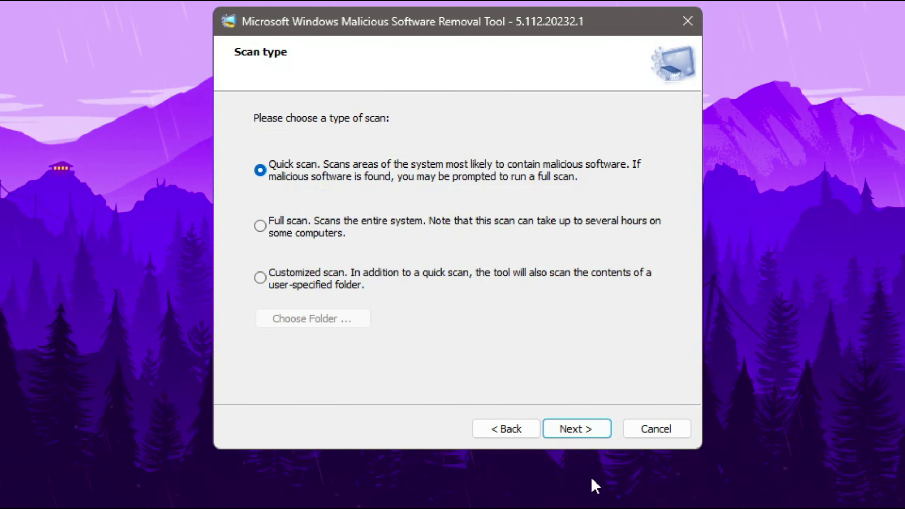
click(582, 430)
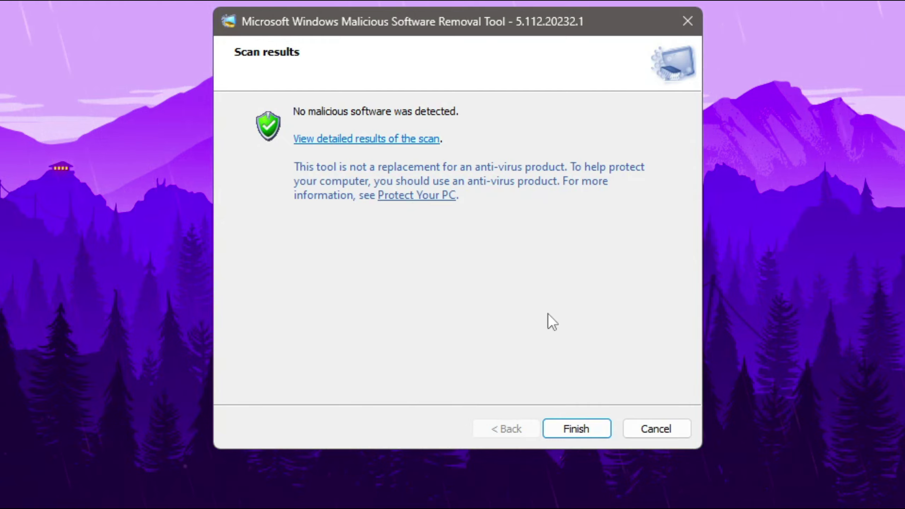
click(572, 431)
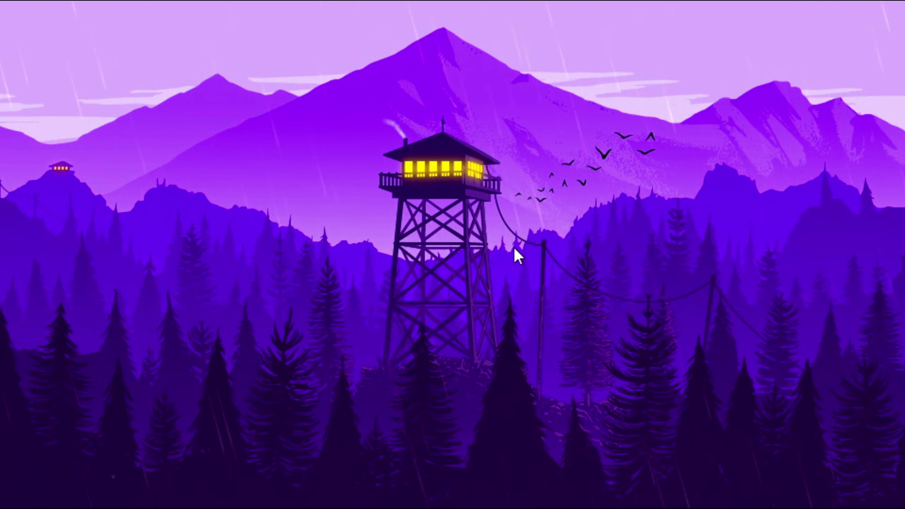
Step: Open Windows Security and start a quick scan under Virus & threat protection
key(super)
text(windows security)
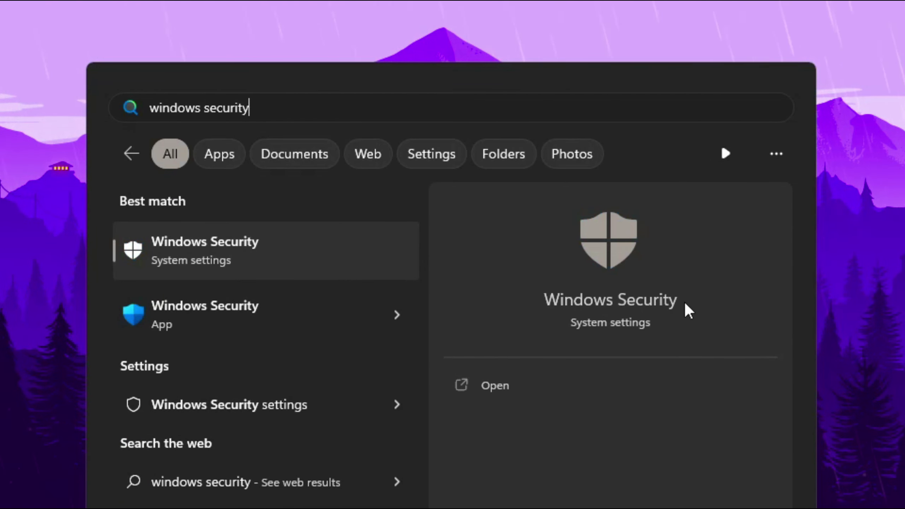
key(Down)
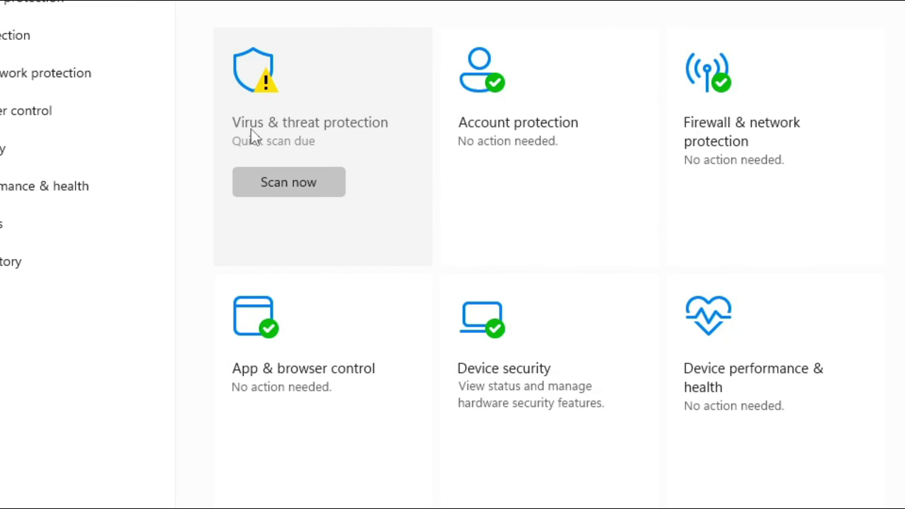
click(337, 121)
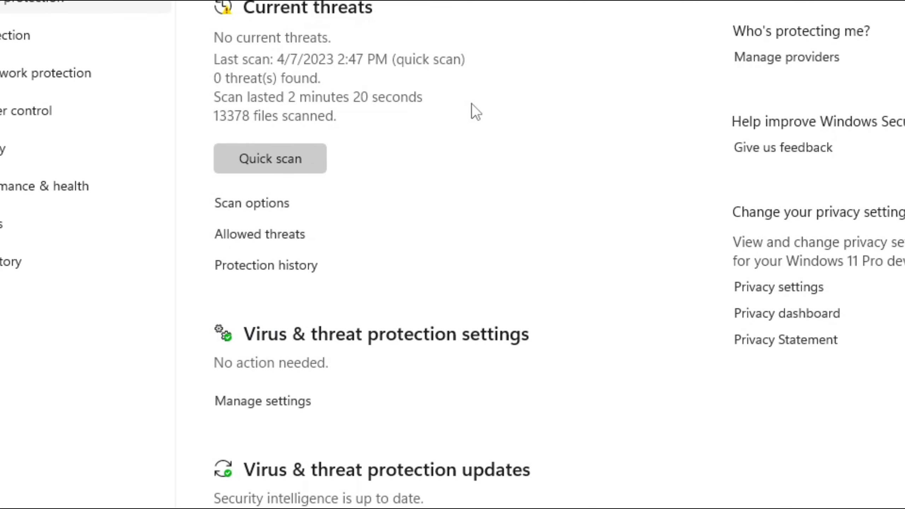
click(286, 160)
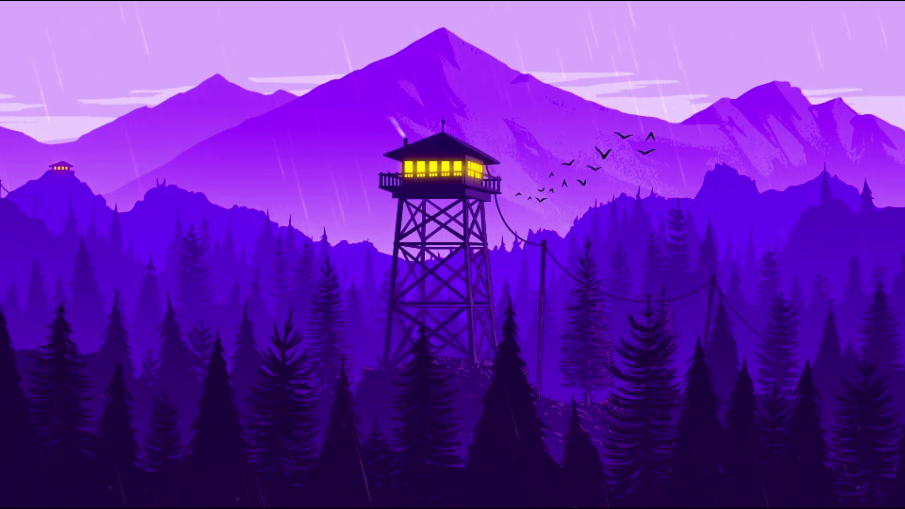
Step: Extract the HitmanPro archive on the desktop
drag(484, 103, 446, 107)
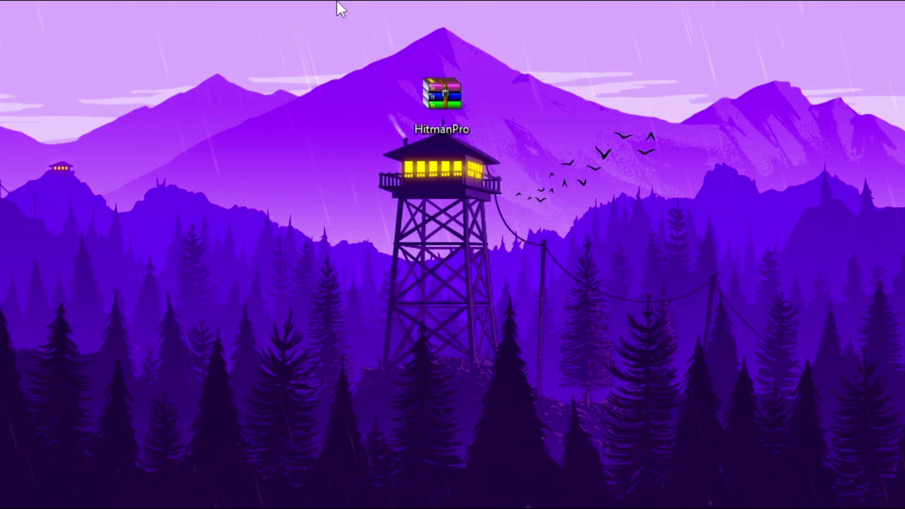
drag(306, 1, 638, 202)
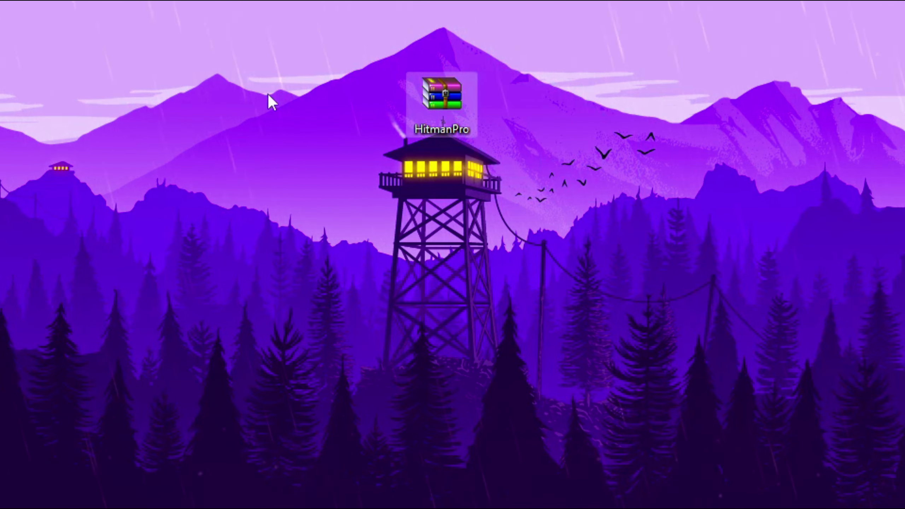
drag(310, 22, 600, 186)
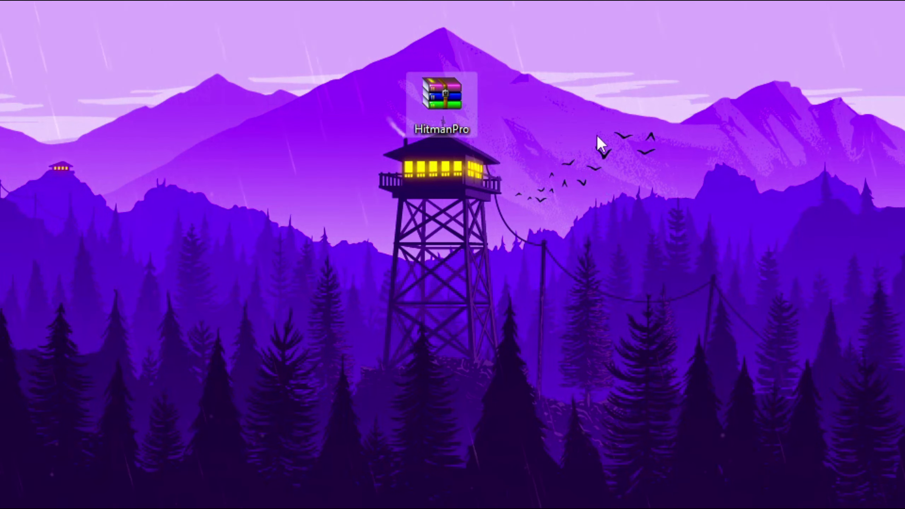
drag(458, 80, 454, 105)
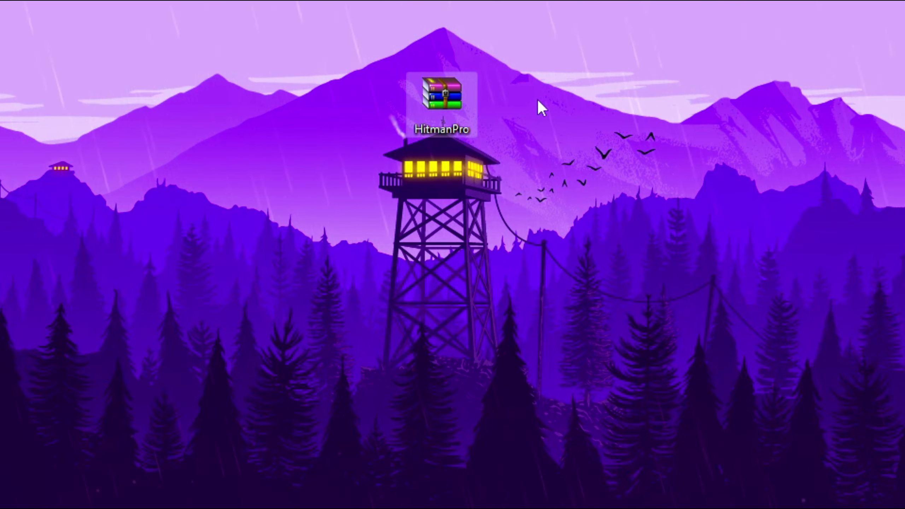
right_click(459, 95)
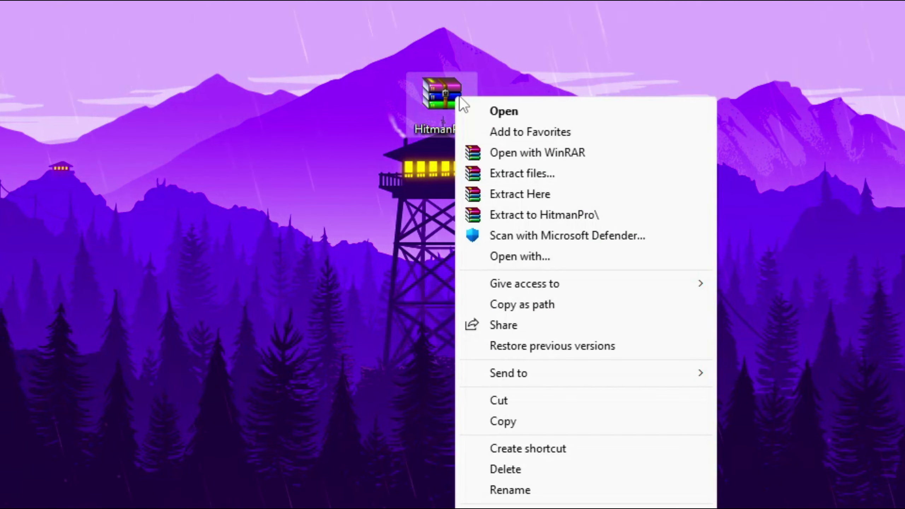
click(584, 192)
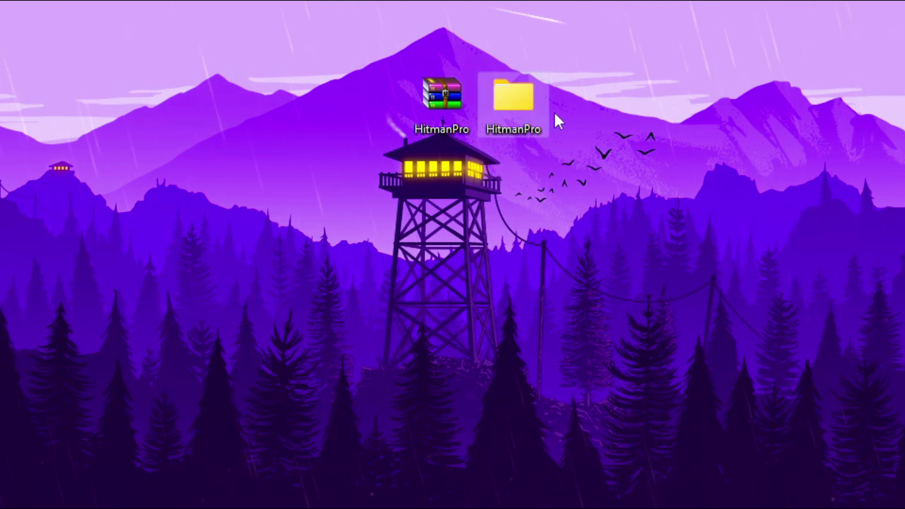
Step: Launch the HitmanPro_x64 application from the Hitman Pro subfolder of the extracted HitmanPro folder
double_click(528, 114)
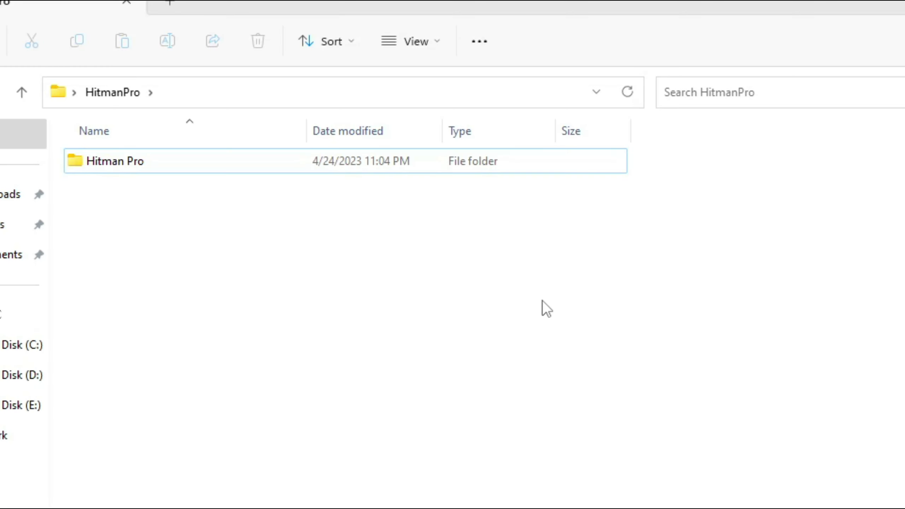
click(133, 160)
double_click(134, 161)
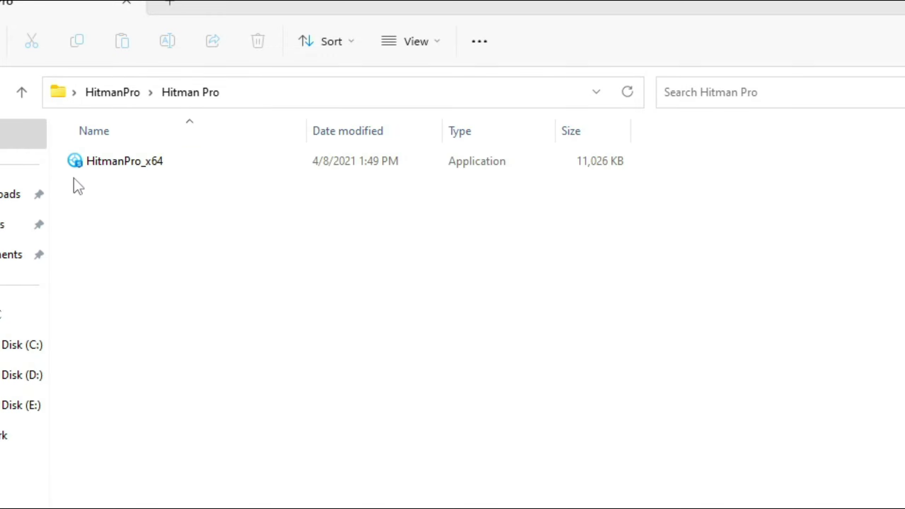
click(177, 162)
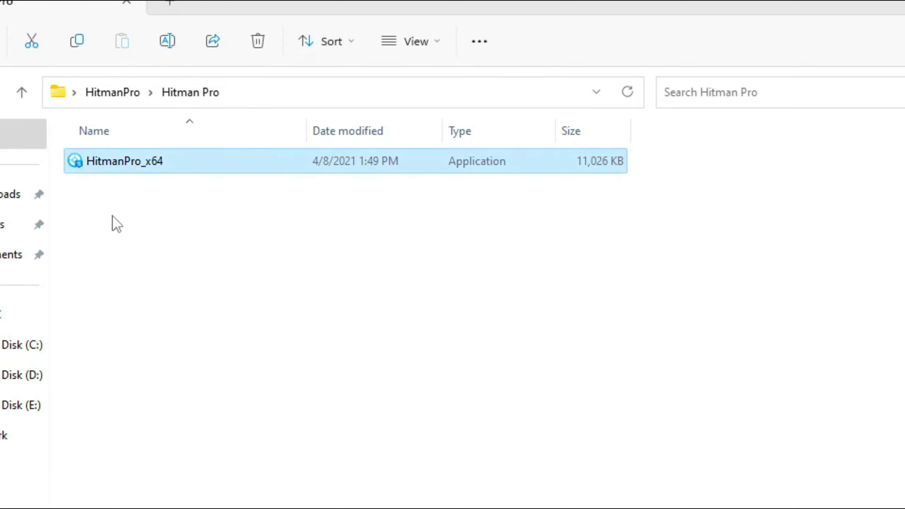
right_click(124, 164)
click(182, 198)
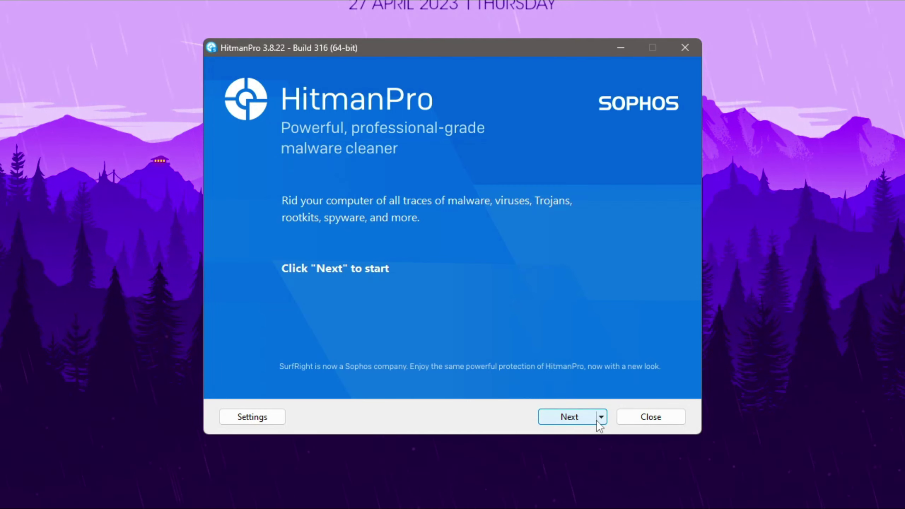
Step: Run a one-time HitmanPro scan without storing a copy of the program, and set the action for Qt5Core.dll to Ignore
click(559, 415)
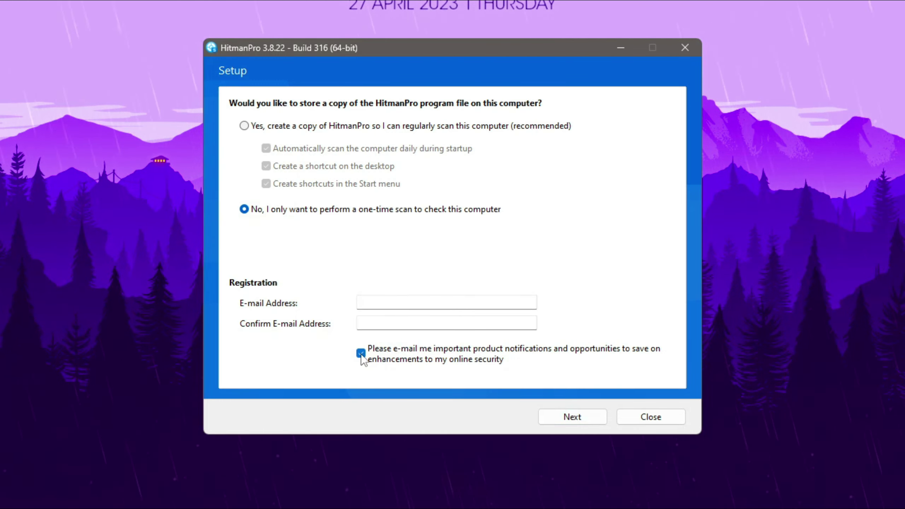
click(573, 420)
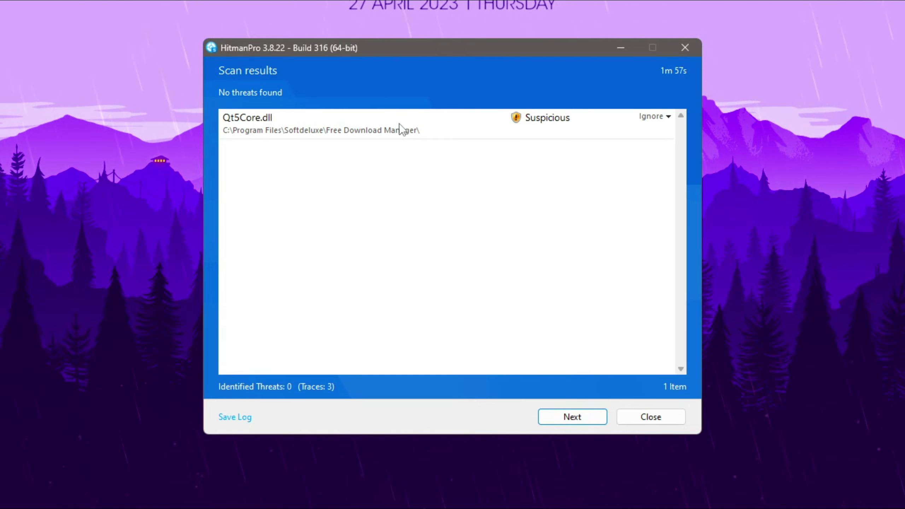
click(661, 118)
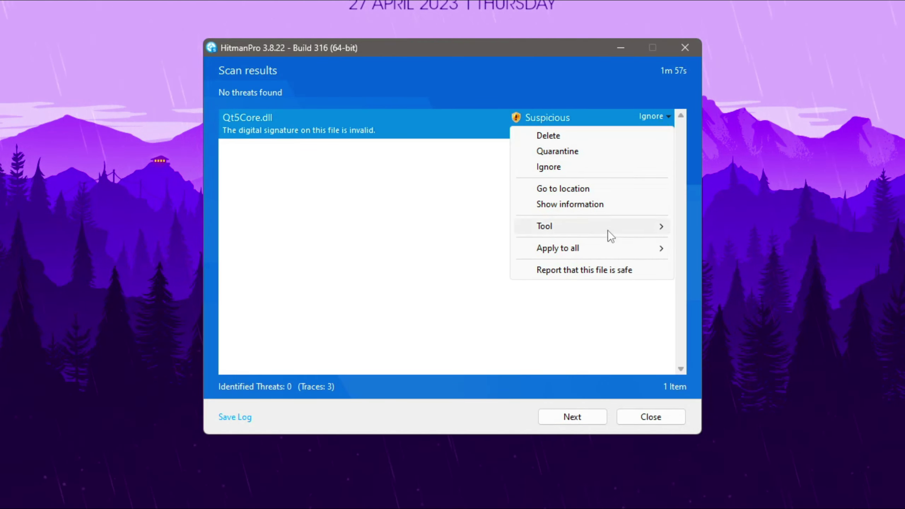
click(579, 168)
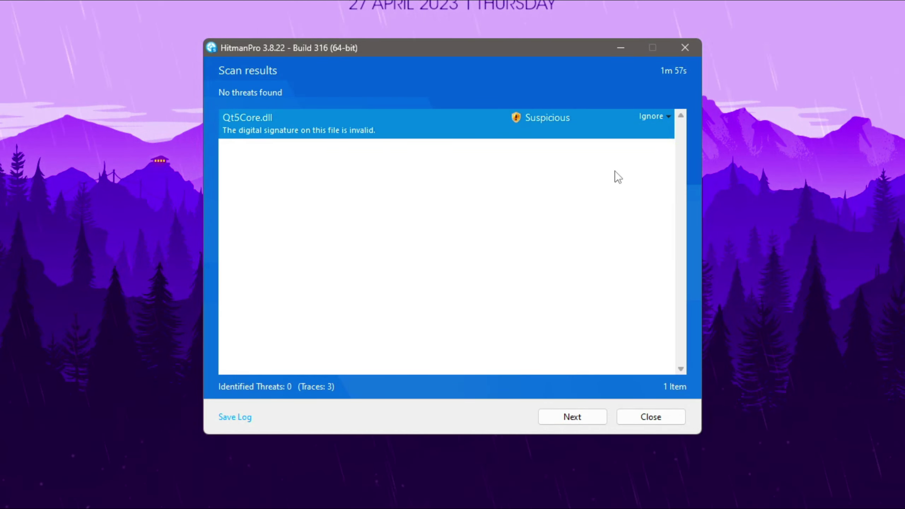
Step: Keep the action for Qt5Core.dll set to Ignore, continue to the HitmanPro results summary and close the program
click(661, 118)
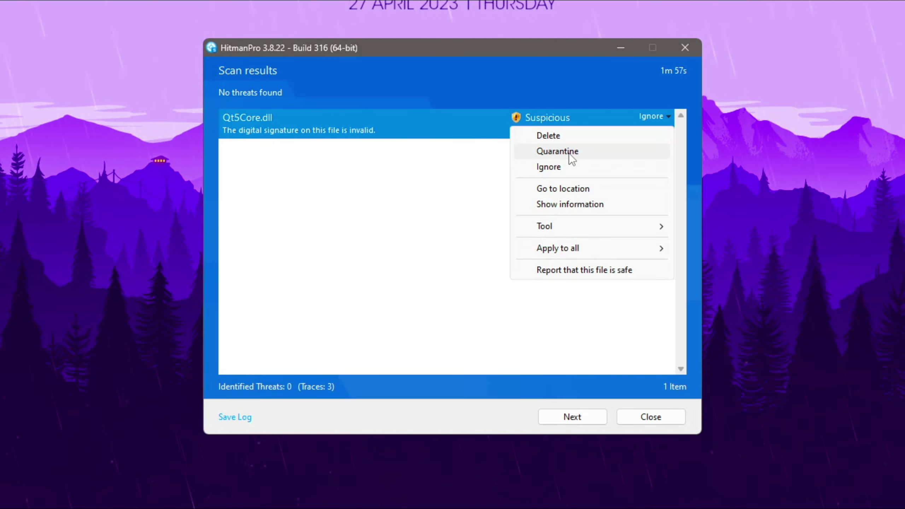
click(573, 171)
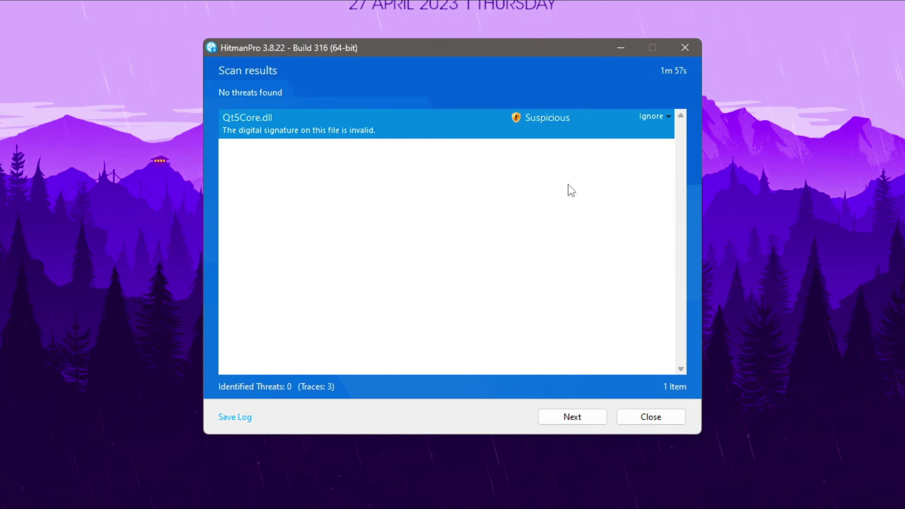
click(591, 416)
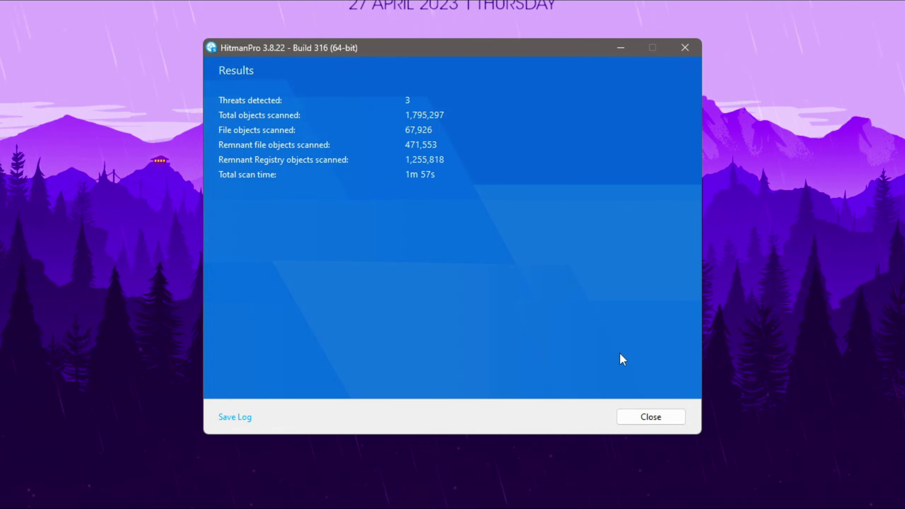
click(669, 417)
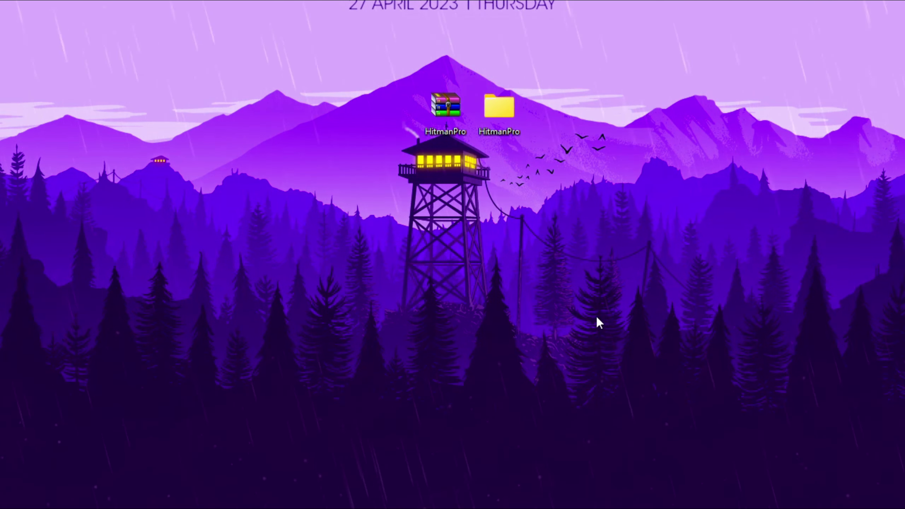
Step: Open the Free Download Manager folder under C:\Program Files\Softdeluxe in File Explorer
key(super+e)
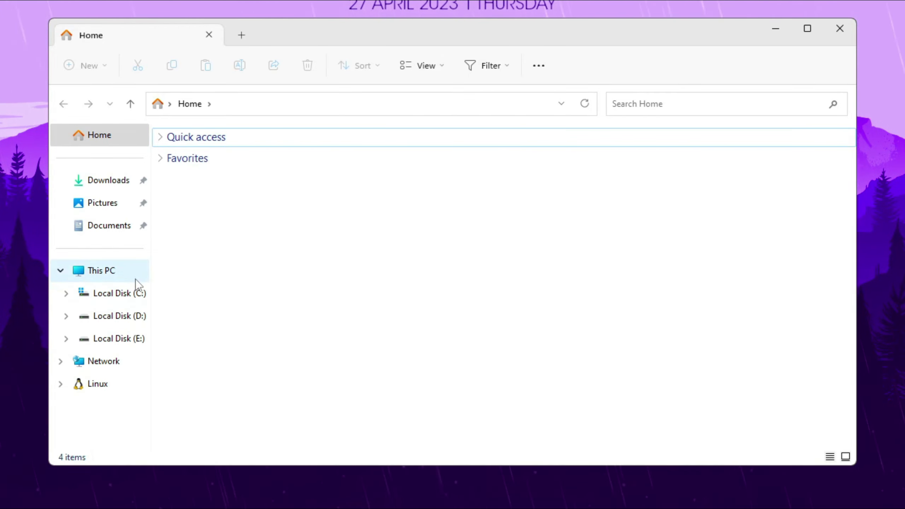
click(137, 292)
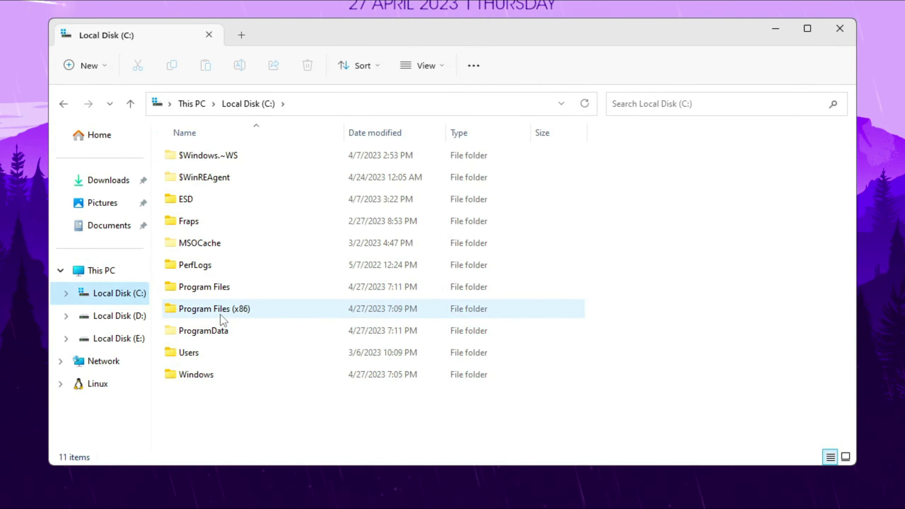
click(233, 331)
double_click(234, 332)
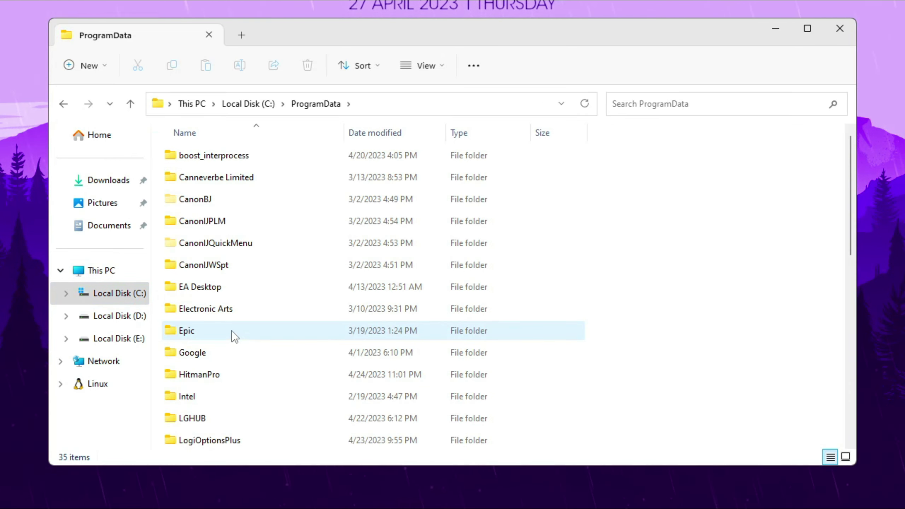
key(alt+Left)
double_click(219, 286)
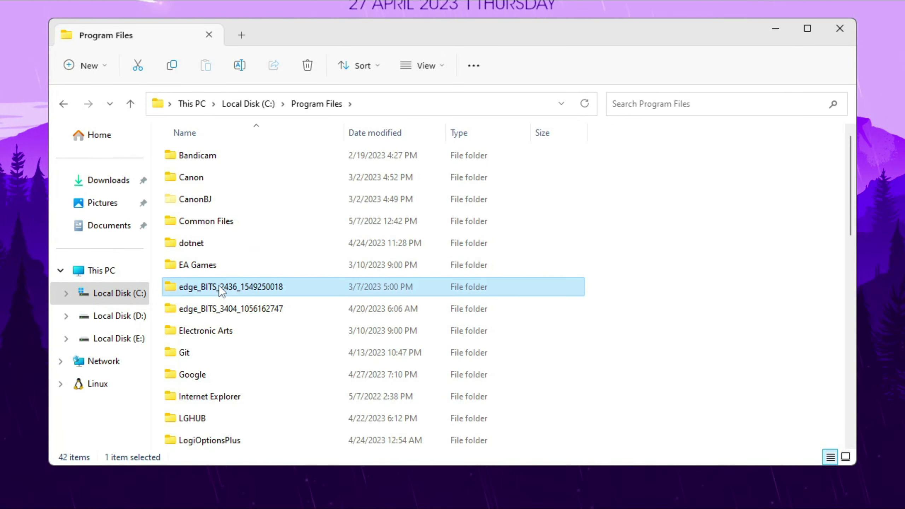
scroll(219, 286, down, 10)
click(235, 241)
double_click(235, 241)
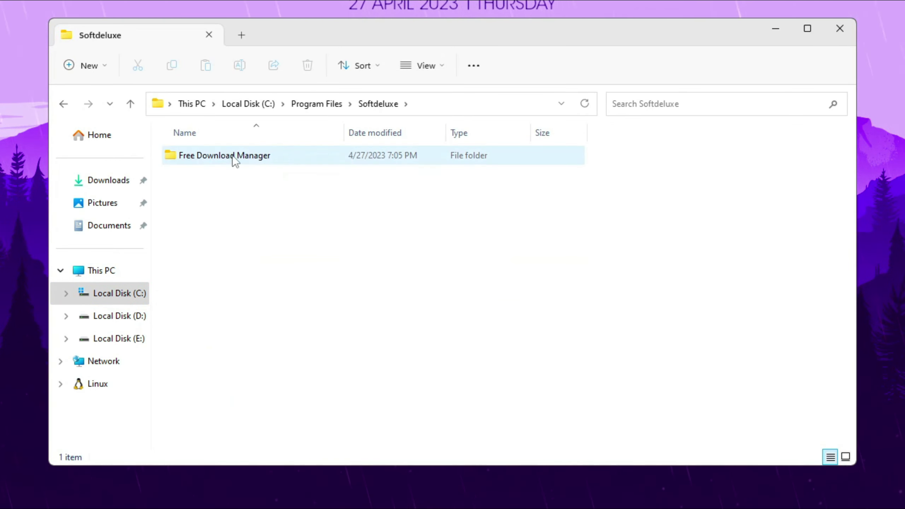
double_click(232, 153)
key(q)
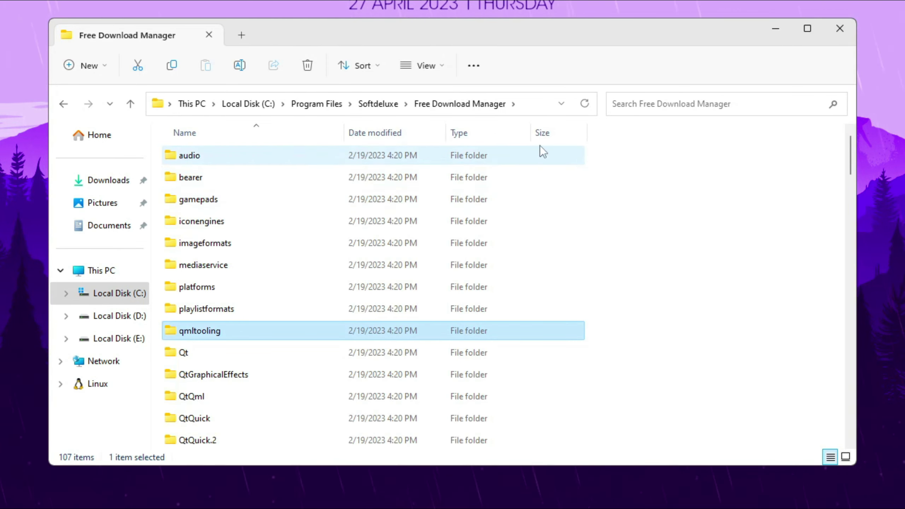
Step: Search the Free Download Manager folder for "qt5", select Qt5Core.dll in the results and close File Explorer
click(667, 107)
text(qt3)
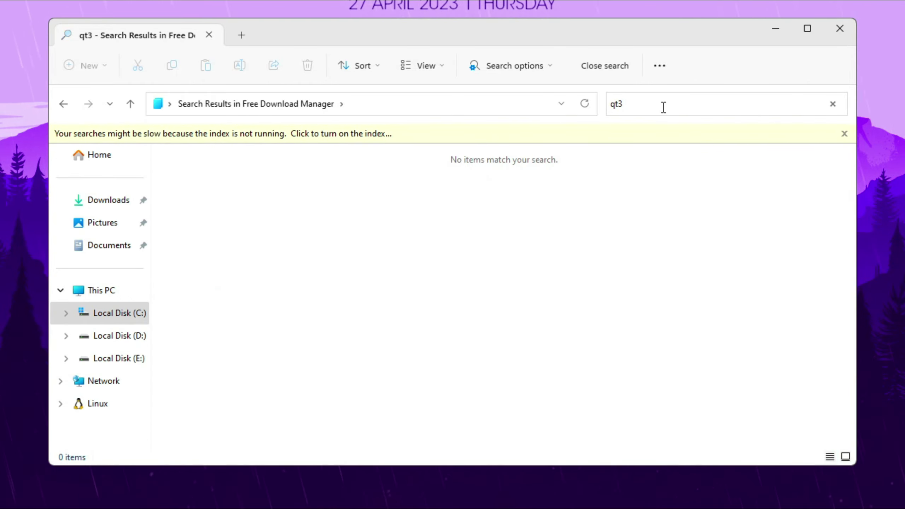
key(BackSpace)
text(5)
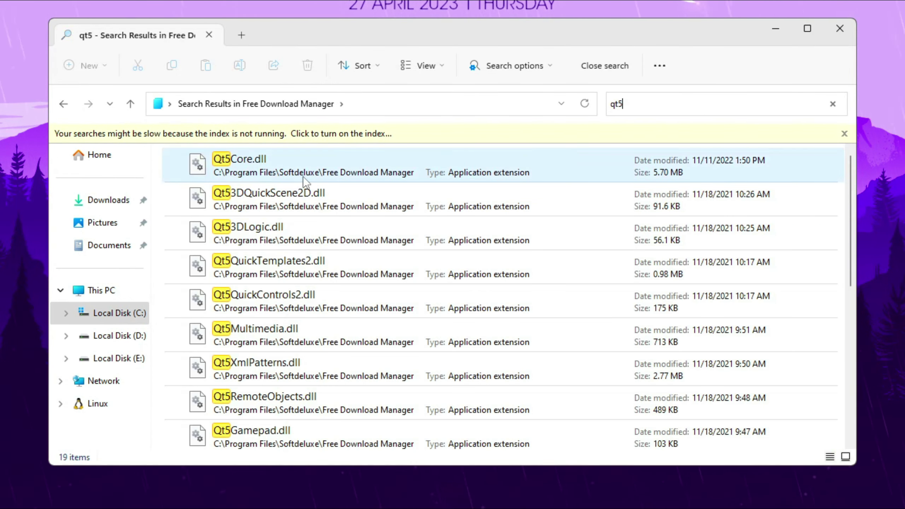
click(305, 175)
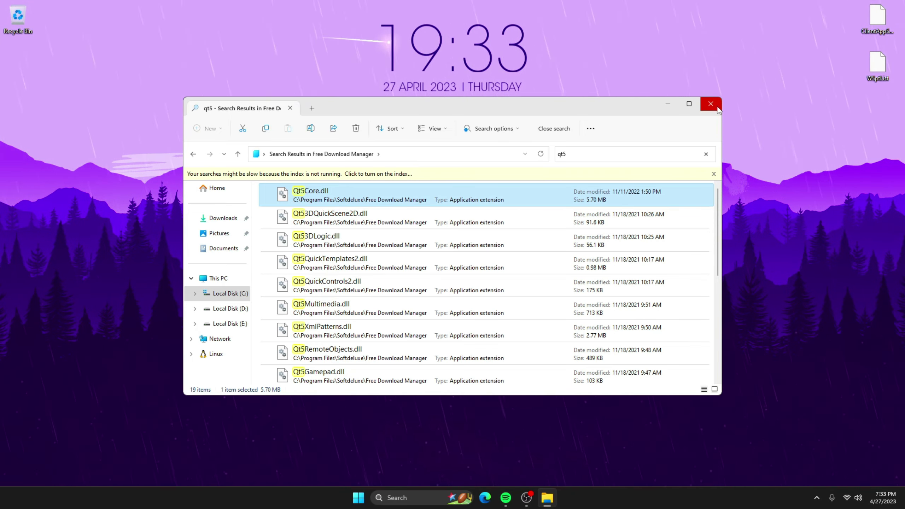
click(716, 107)
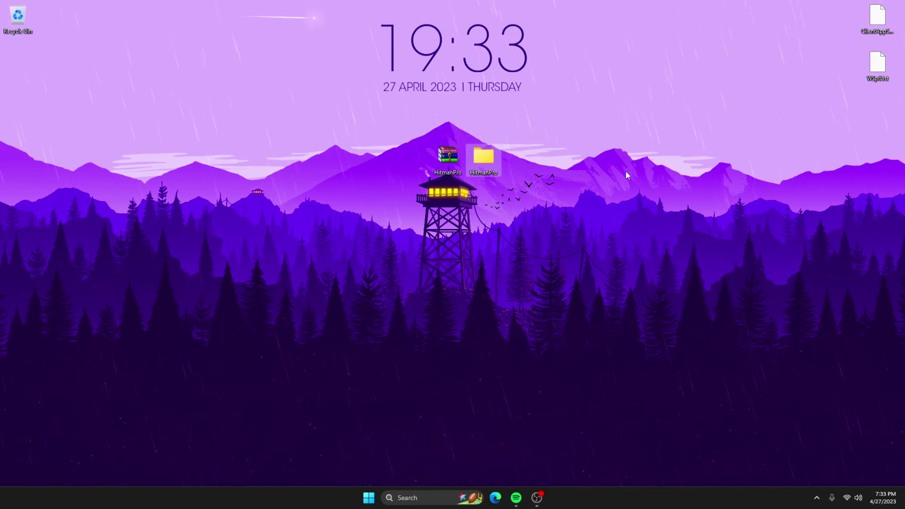
right_click(640, 142)
click(665, 170)
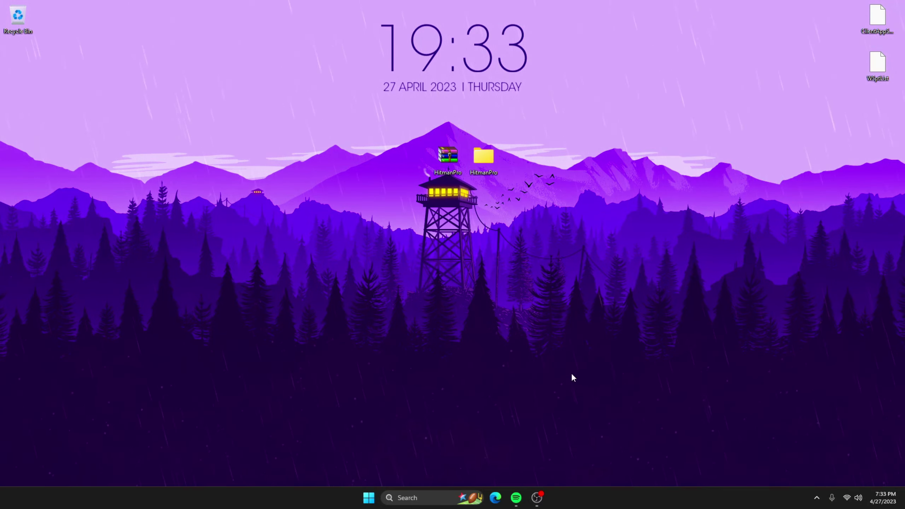
Step: Search the web for "avast" in Microsoft Edge, open the official Avast Free Antivirus 2023 site and accept its cookies
click(488, 498)
text(avast)
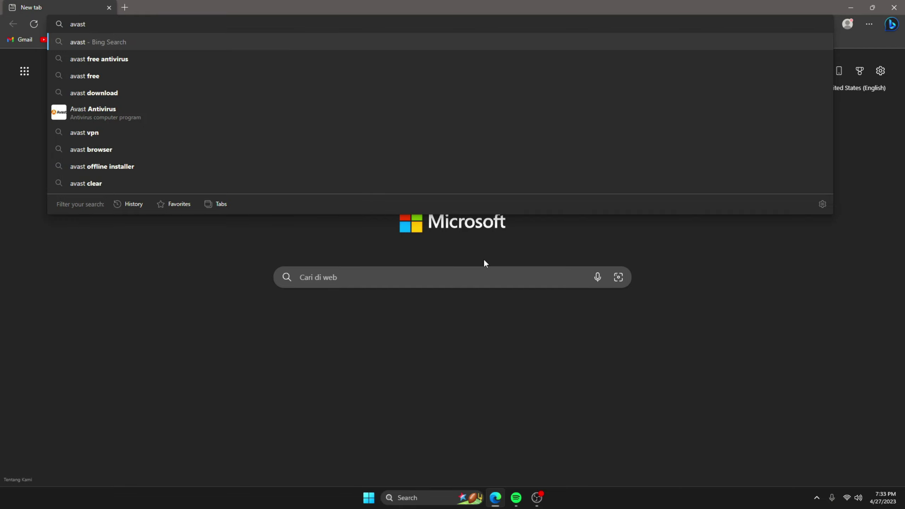
key(Return)
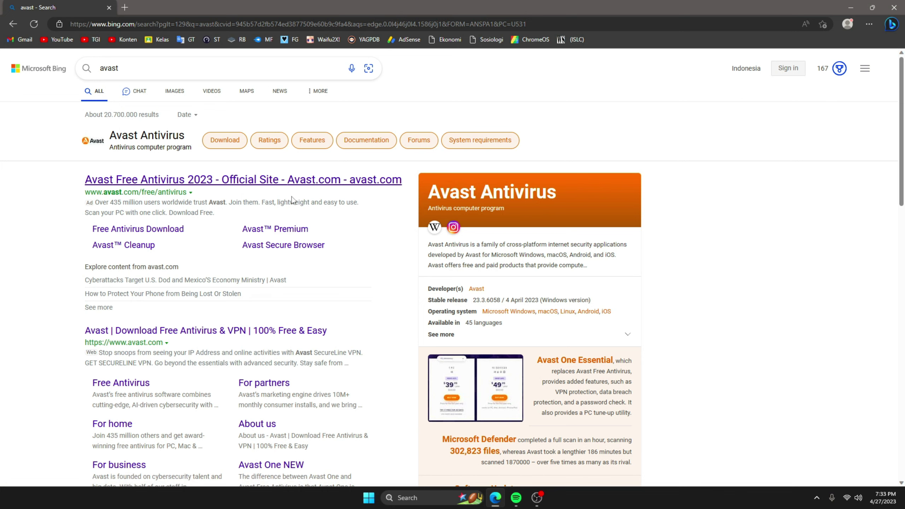
click(289, 178)
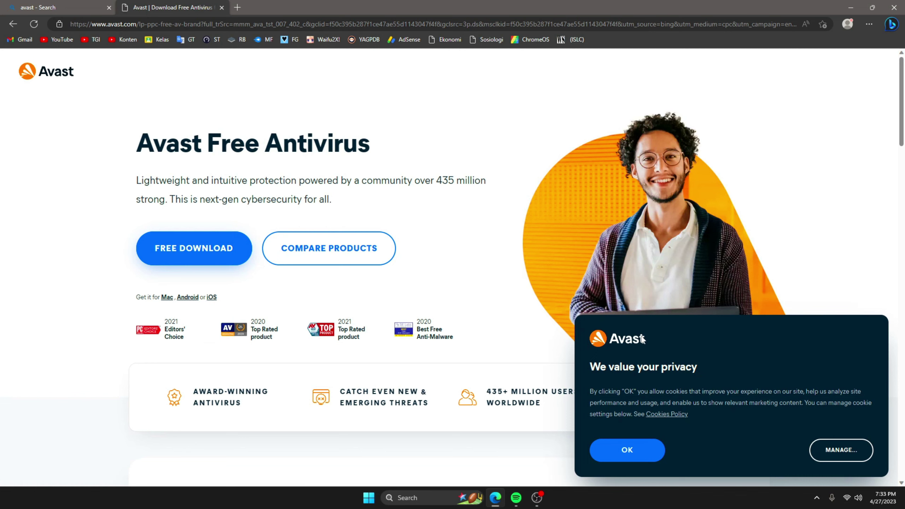
click(648, 457)
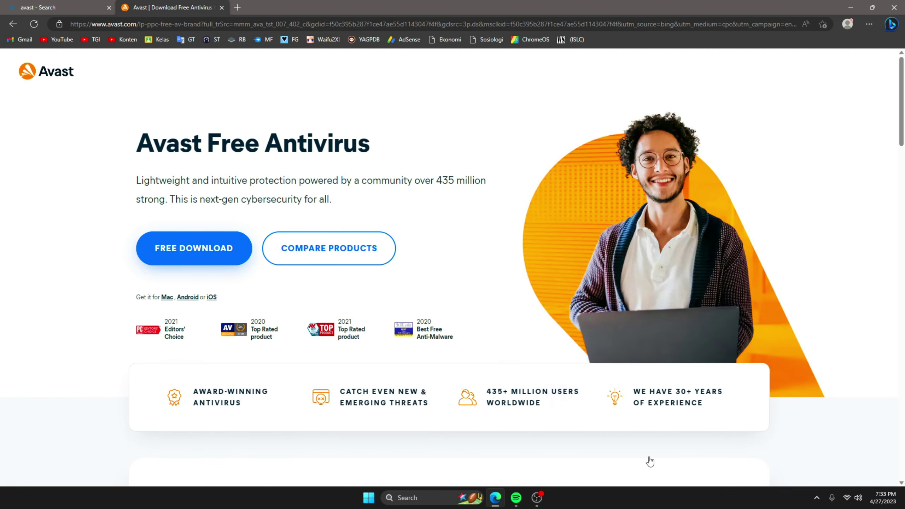
scroll(587, 441, down, 5)
scroll(378, 284, up, 5)
Step: Return to the Bing results page and search for "malwarebytes" instead of Avast
click(82, 7)
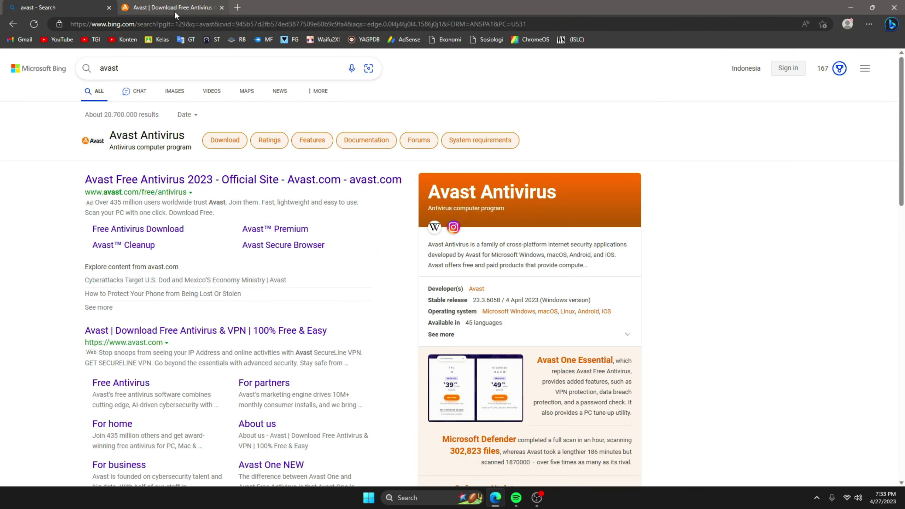
click(184, 68)
double_click(184, 68)
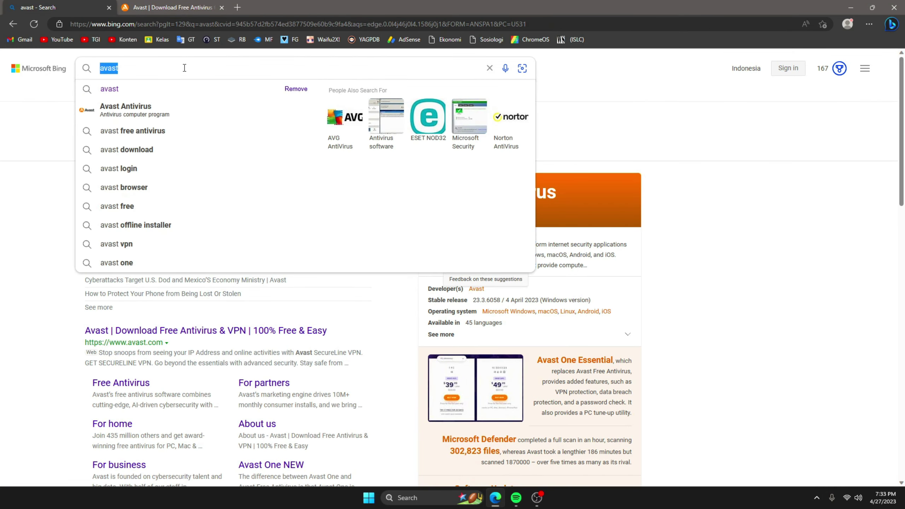
text(malwa)
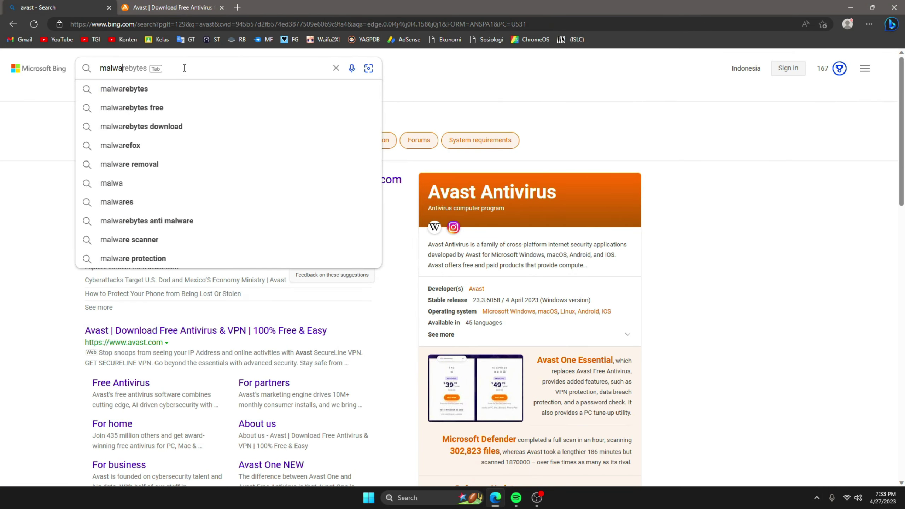
key(Tab)
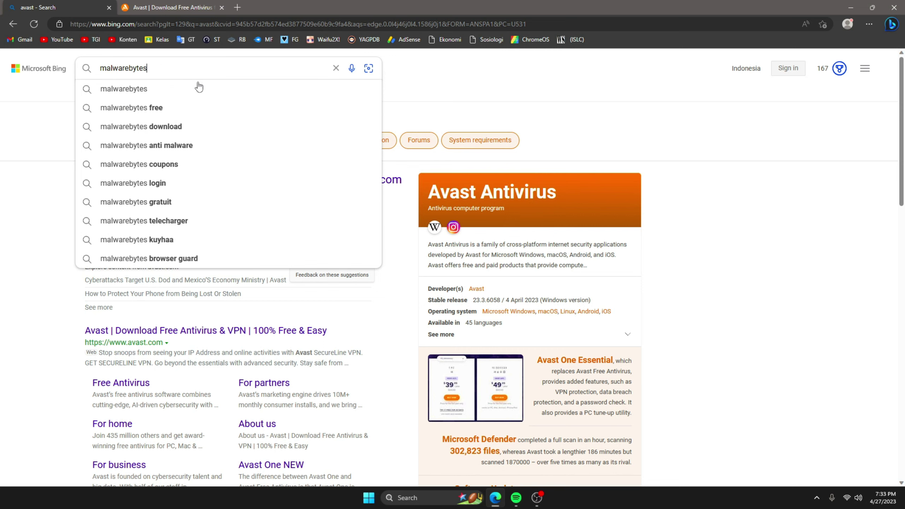
key(Return)
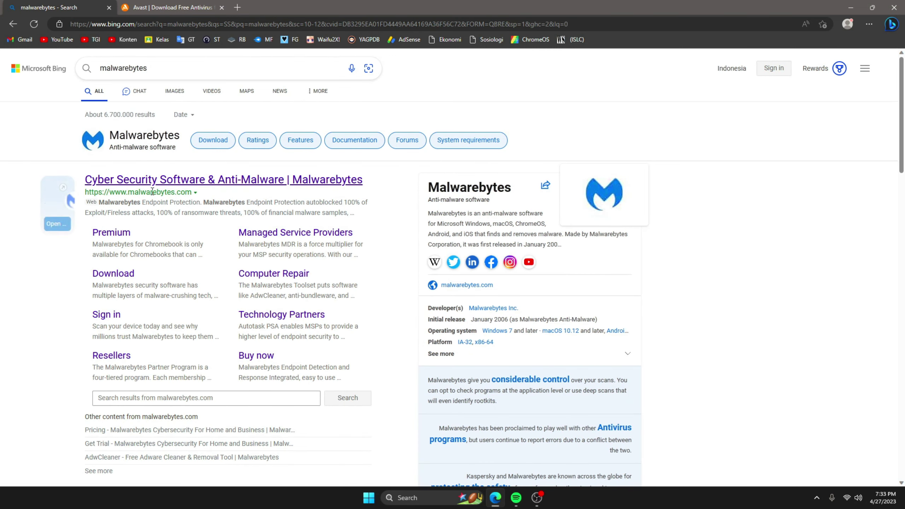
Step: Open the official Malwarebytes site from the search results in a new tab and switch to it
right_click(217, 184)
click(218, 187)
click(145, 6)
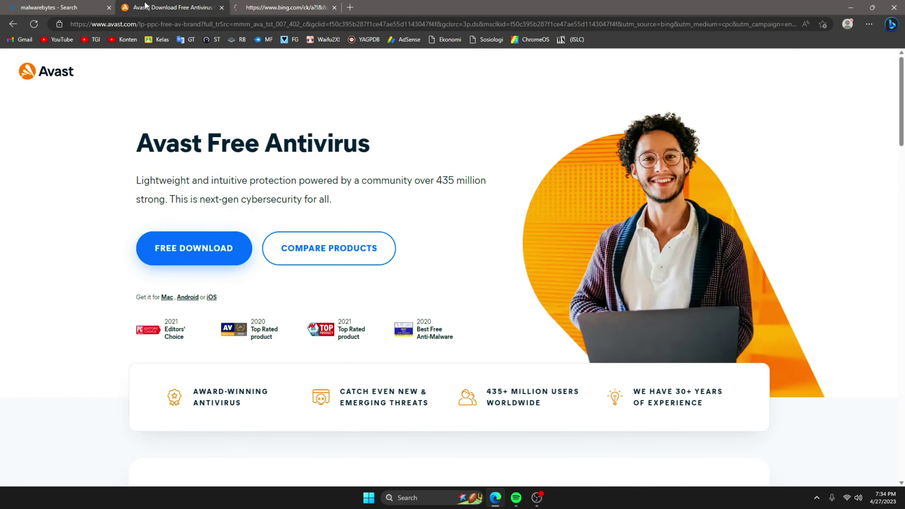
click(251, 5)
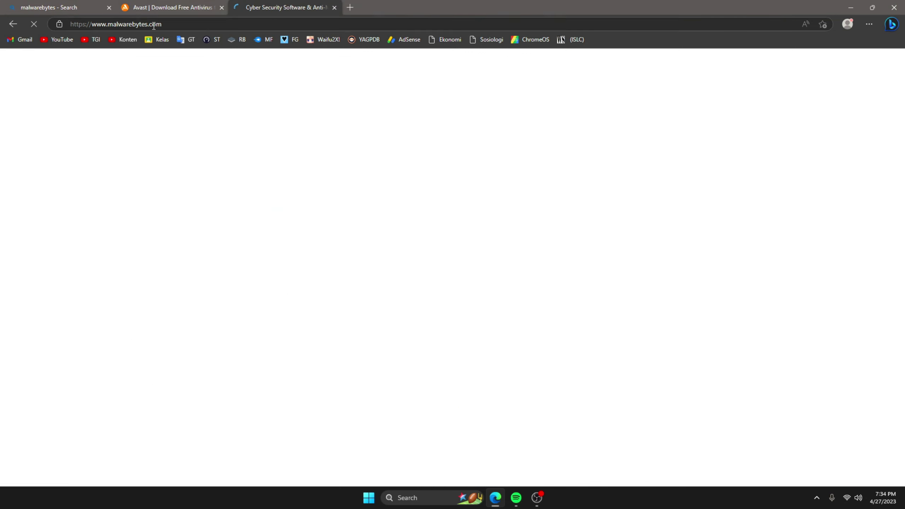